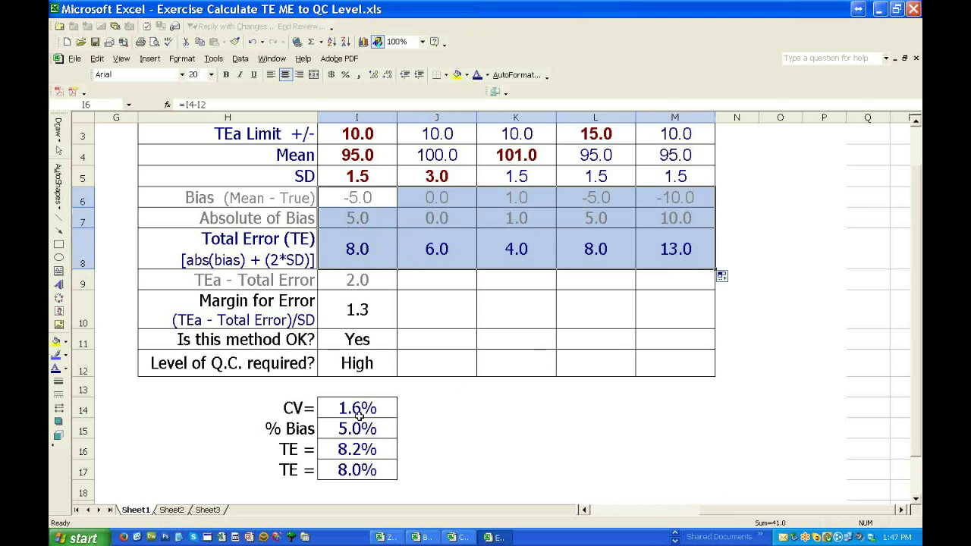
Fill method A's CV, % Bias and TE formulas across to column M and check methods B–E's results.
left_click_drag(358, 413, 687, 470)
left_click(750, 448)
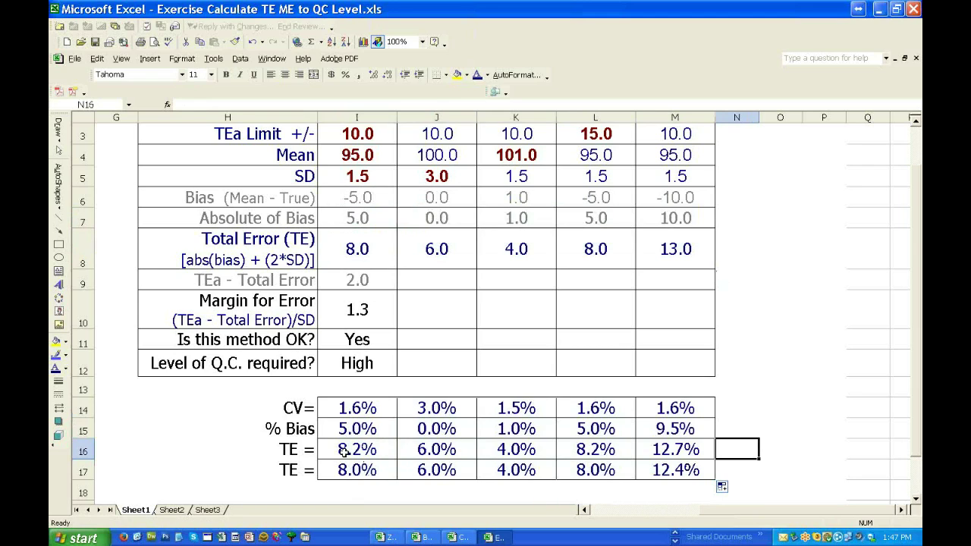
left_click(442, 450)
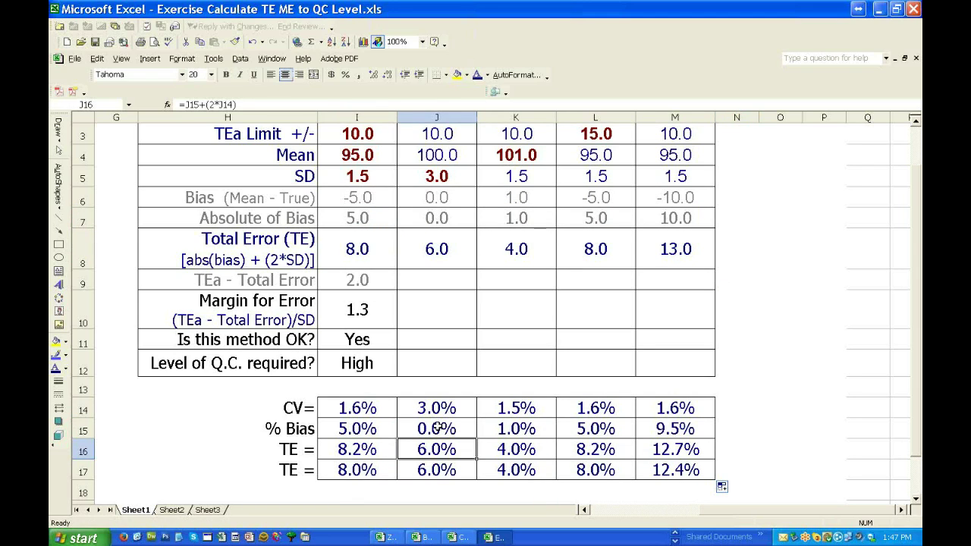
left_click(437, 429)
left_click(431, 450)
left_click(533, 451)
left_click(600, 447)
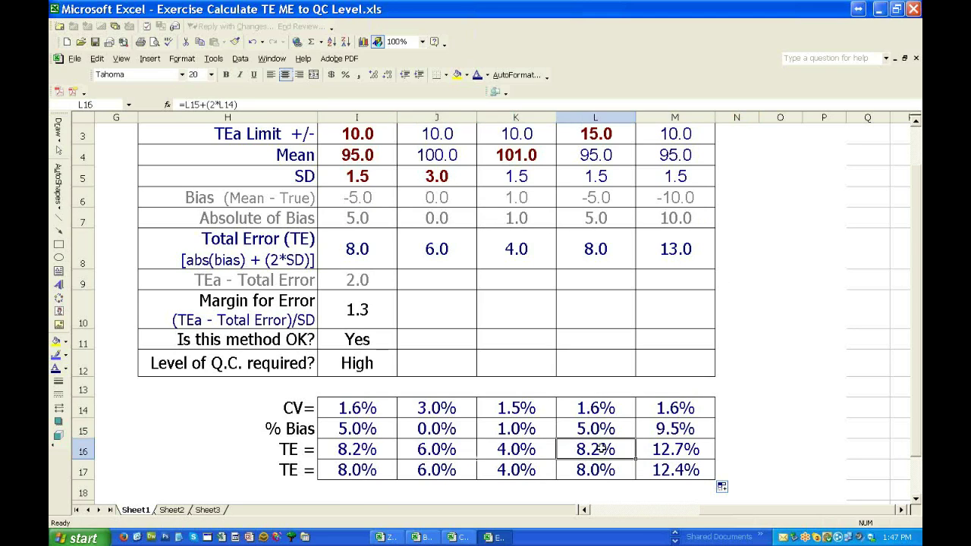
left_click(680, 448)
left_click(778, 448)
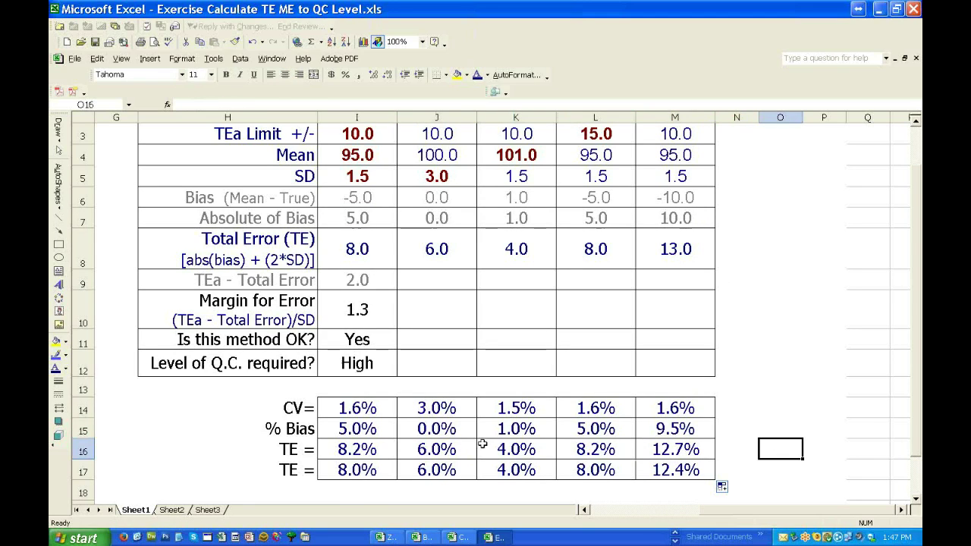
Review the CV=, % Bias and TE = labels, then shorten blank row 13.
scroll(442, 270, "up", 1)
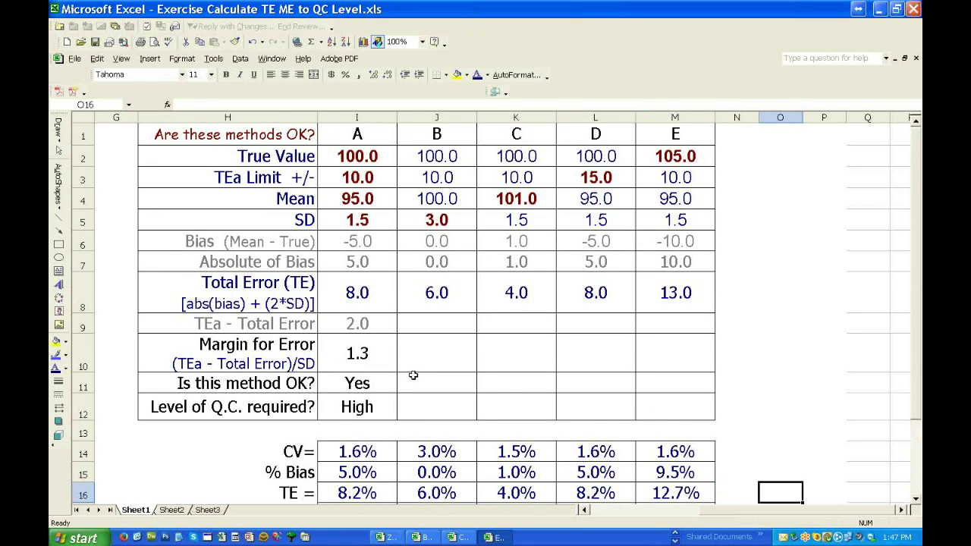
left_click(294, 490)
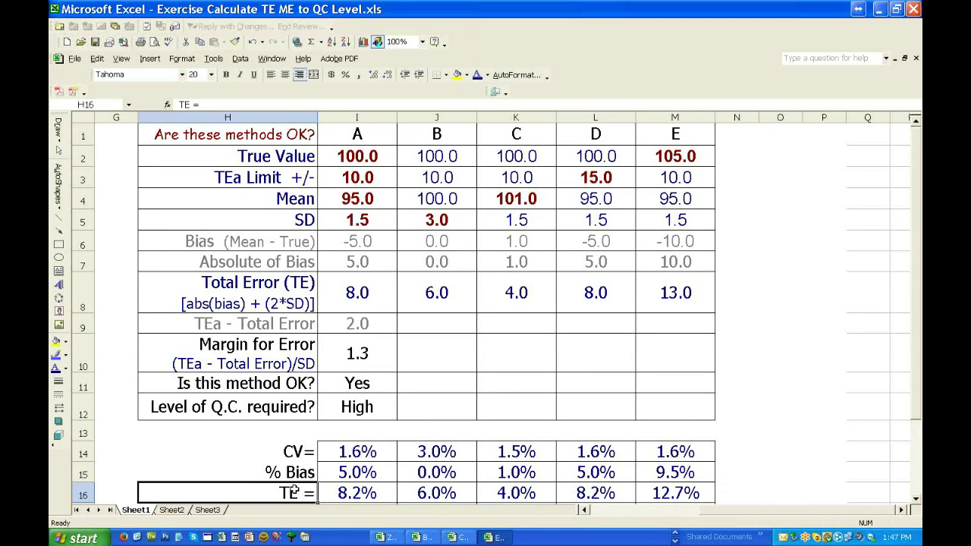
left_click(293, 472)
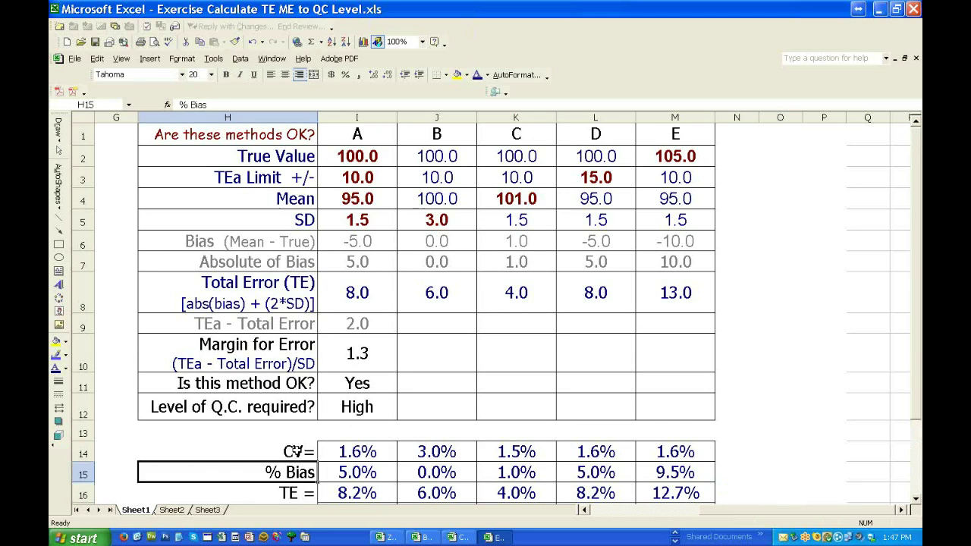
left_click(298, 451)
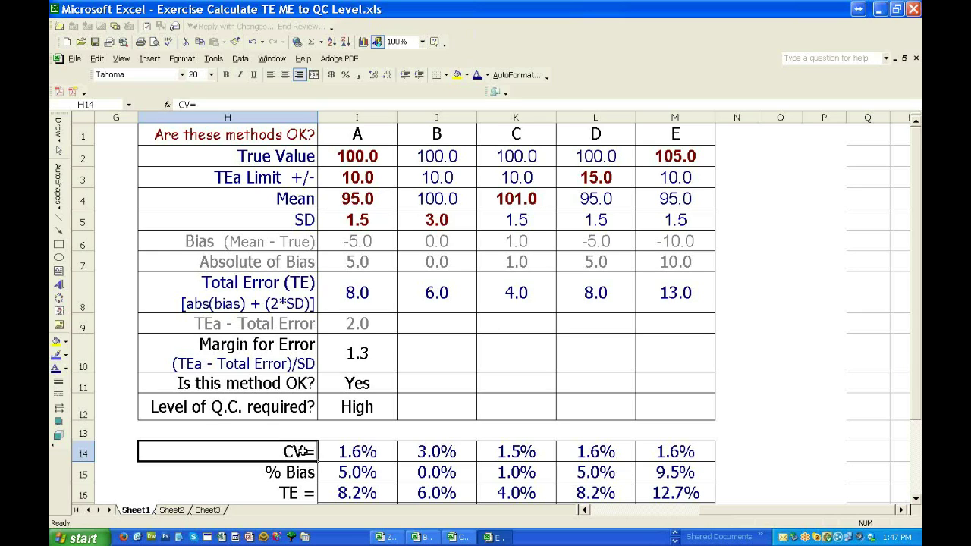
left_click_drag(86, 439, 86, 431)
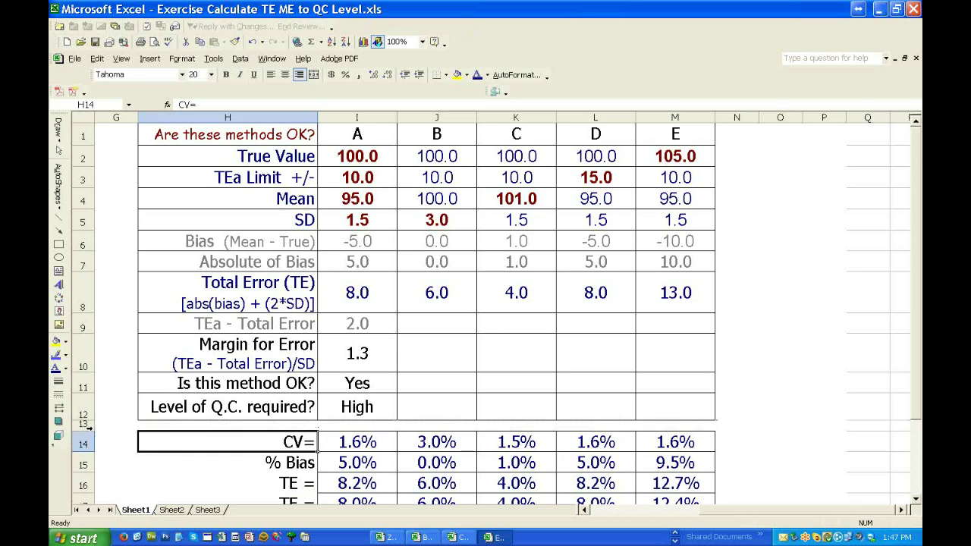
left_click(130, 476)
Fill method A's Mean (I4) and True Value (I2) cells with yellow.
left_click(341, 442)
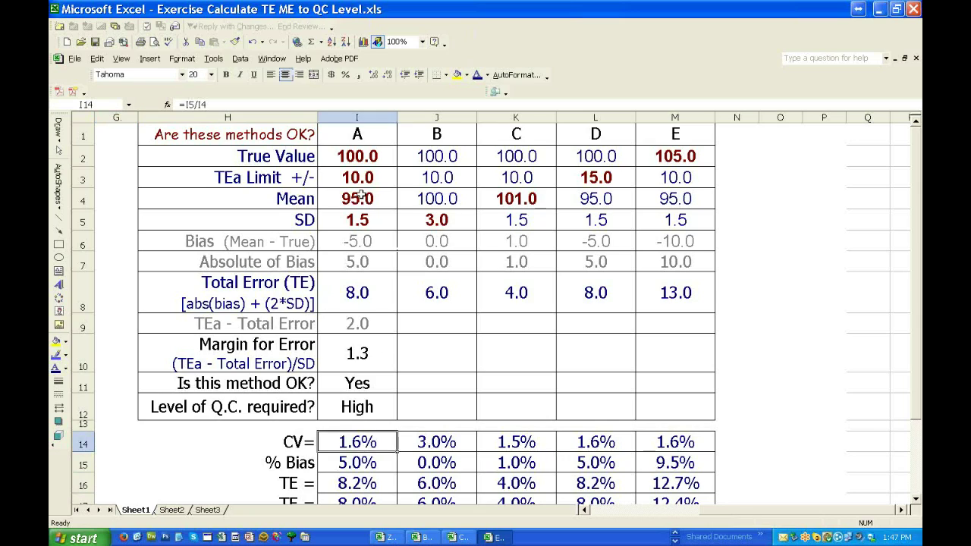
left_click(361, 194)
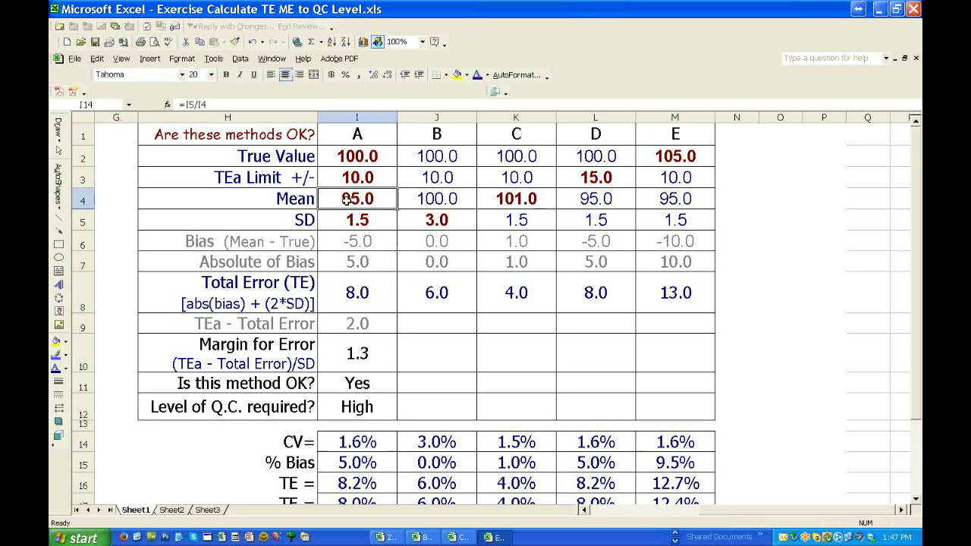
left_click(457, 75)
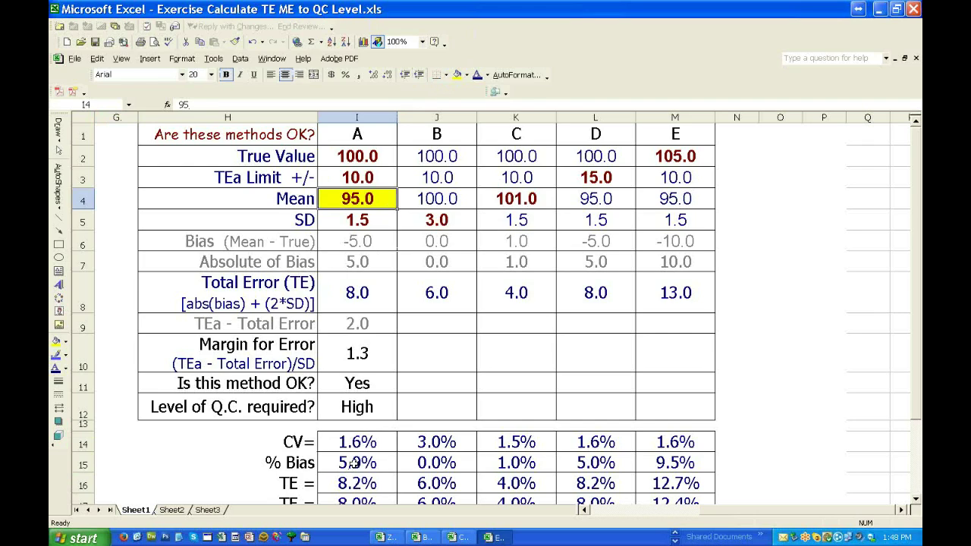
left_click(349, 156)
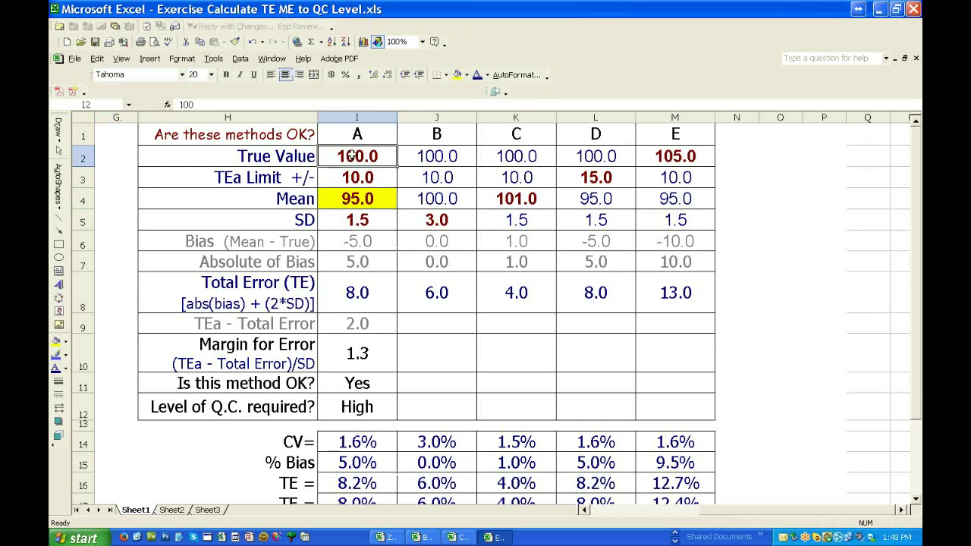
left_click(457, 75)
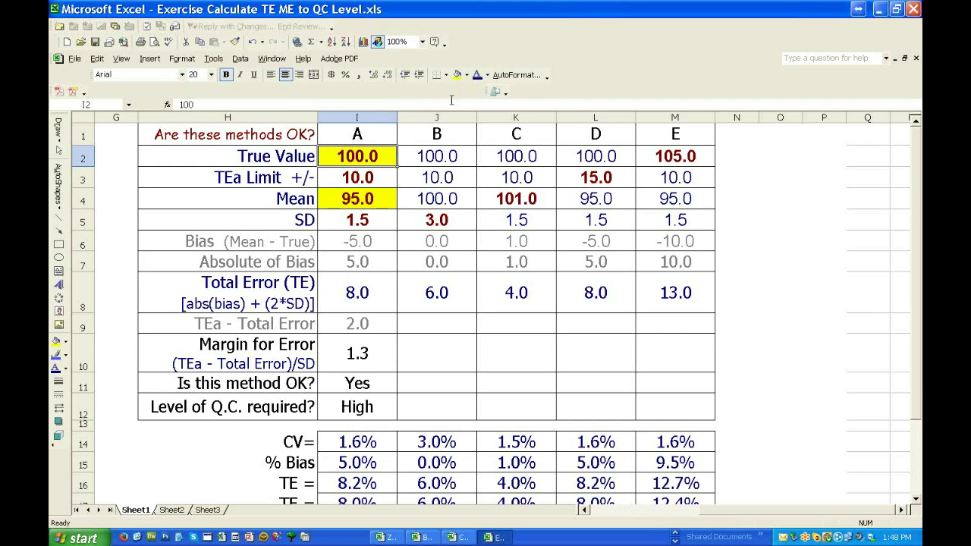
left_click(453, 377)
Apply All Borders to the CV-to-TE label cells H14:H17.
scroll(453, 377, "down", 1)
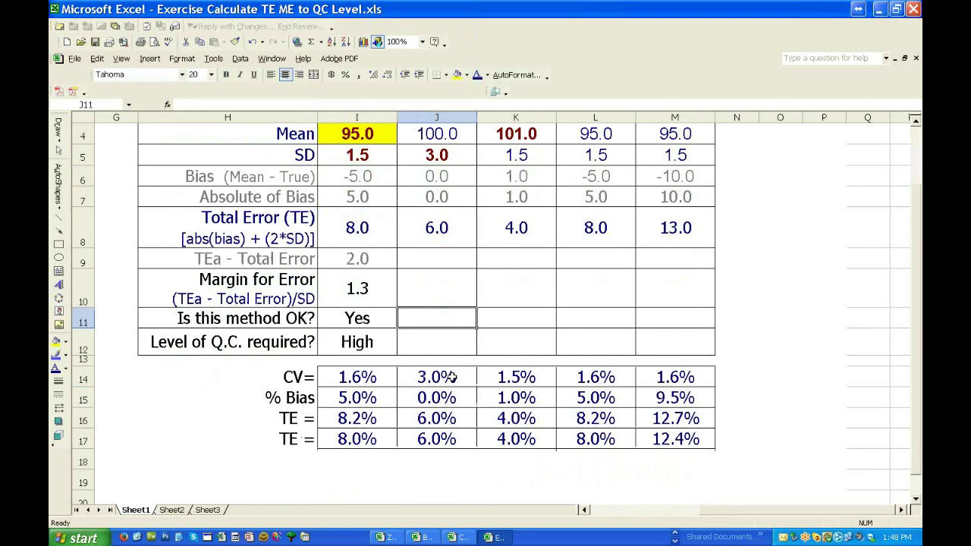
scroll(453, 377, "down", 1)
left_click_drag(292, 313, 301, 371)
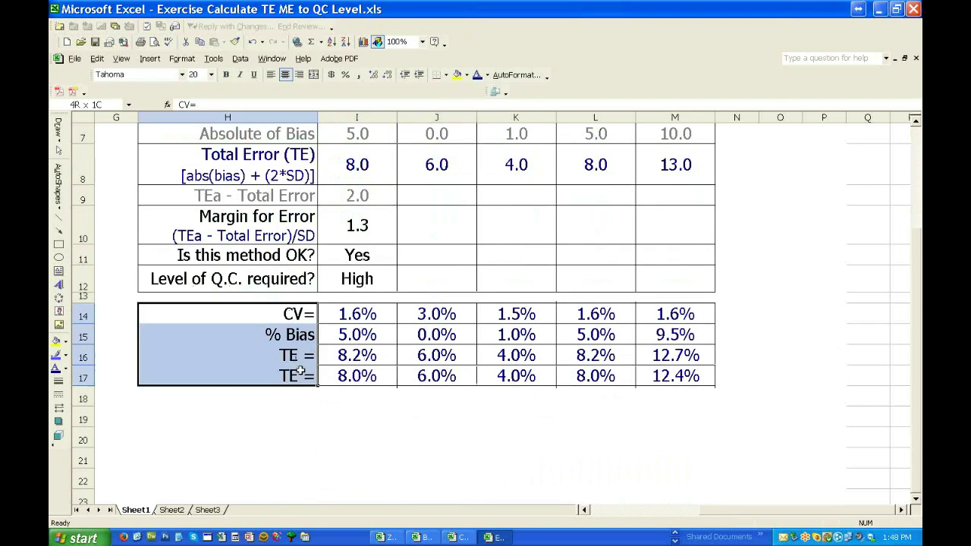
left_click(447, 76)
left_click(460, 127)
left_click(362, 438)
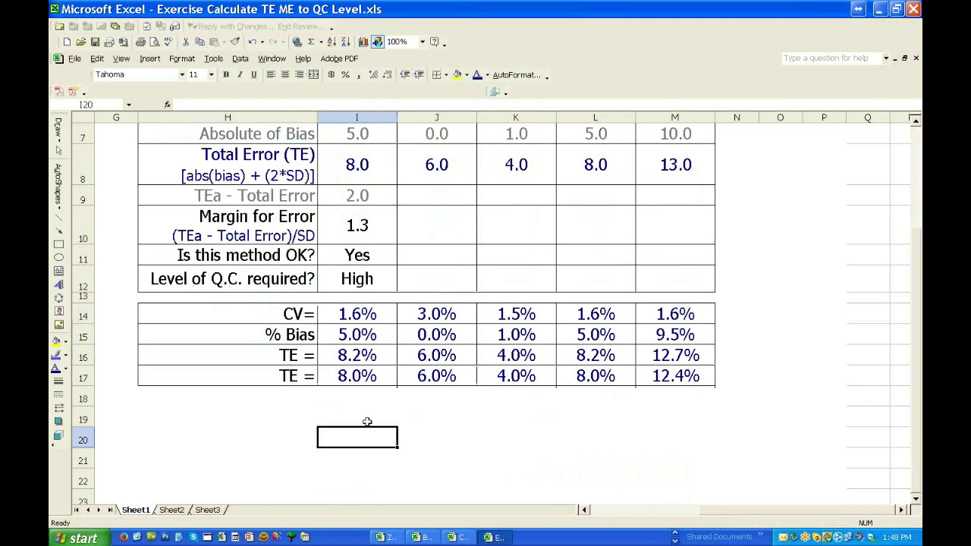
Close up empty row 13 and make row 1 slightly shorter.
scroll(367, 417, "up", 1)
scroll(366, 419, "up", 1)
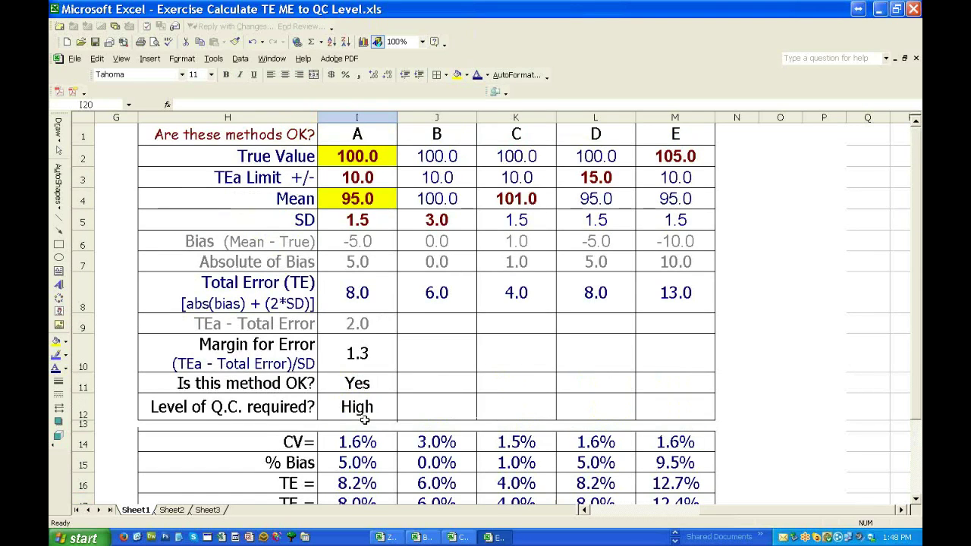
left_click_drag(90, 434, 86, 421)
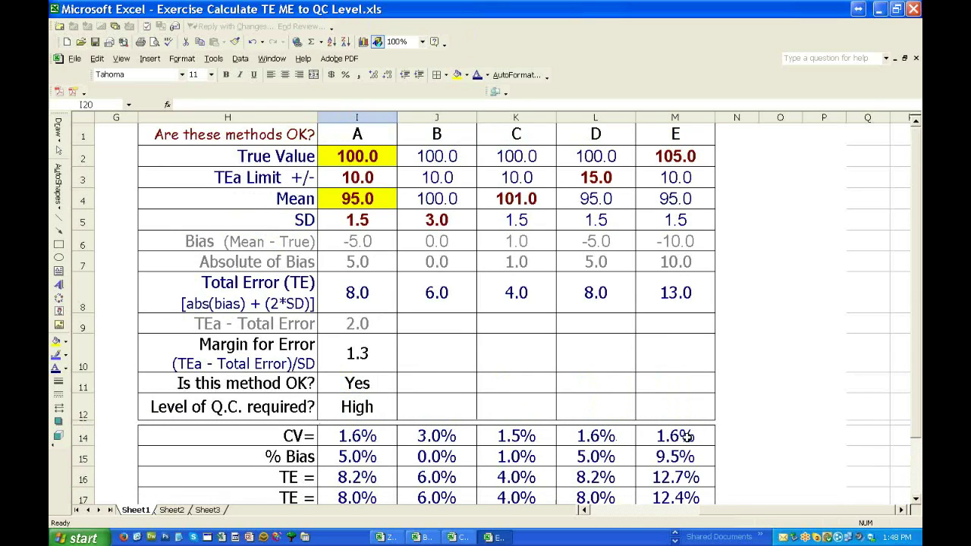
left_click_drag(86, 145, 86, 143)
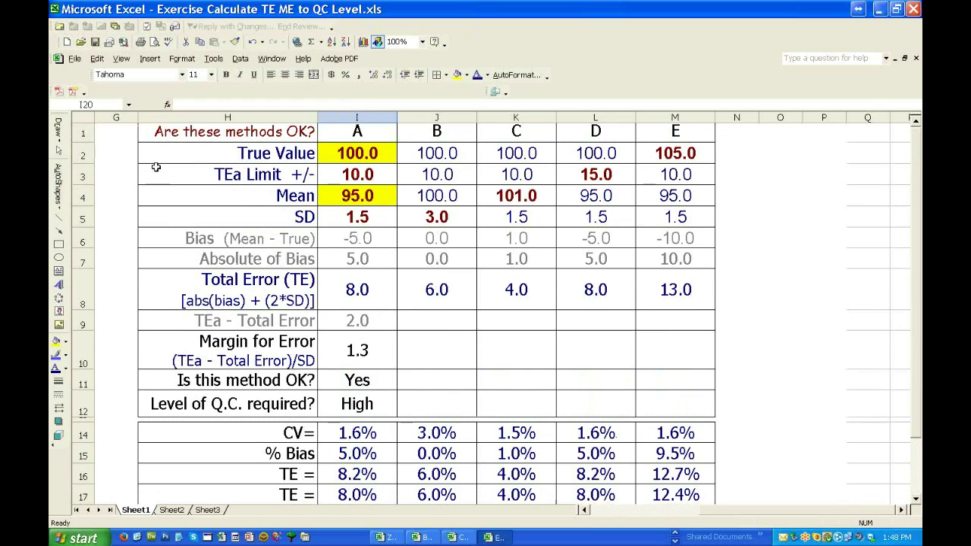
left_click(809, 334)
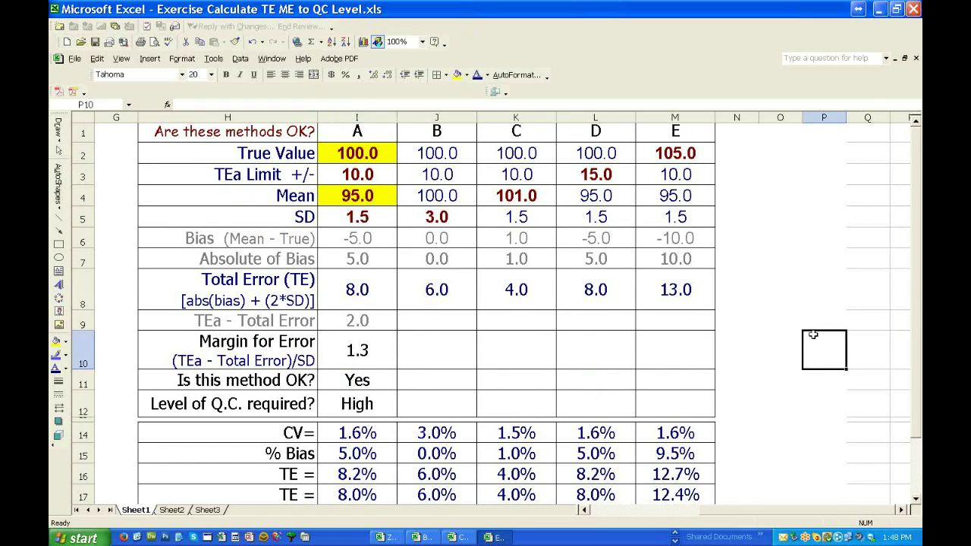
Colour the second TE row's results I17:M17 dark red.
left_click_drag(353, 497, 679, 495)
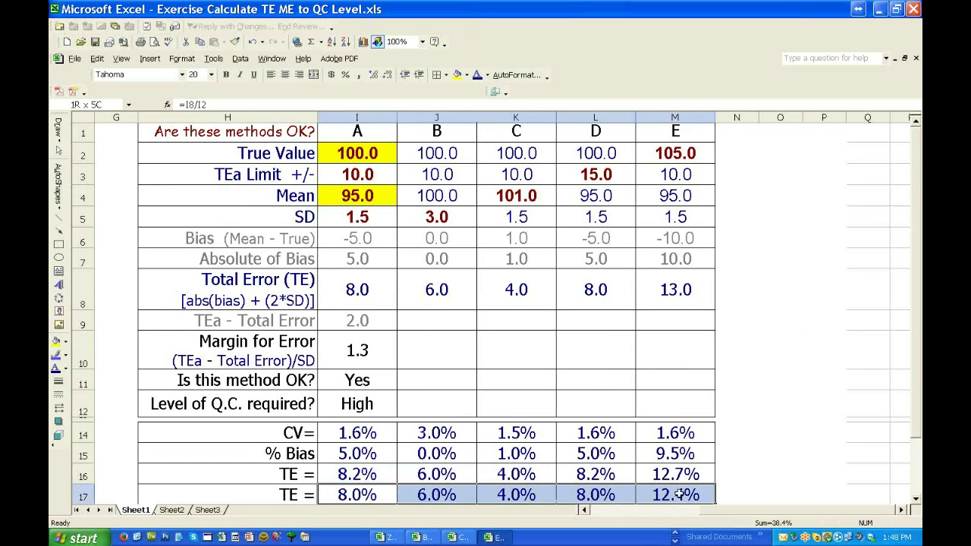
left_click(487, 75)
left_click(474, 123)
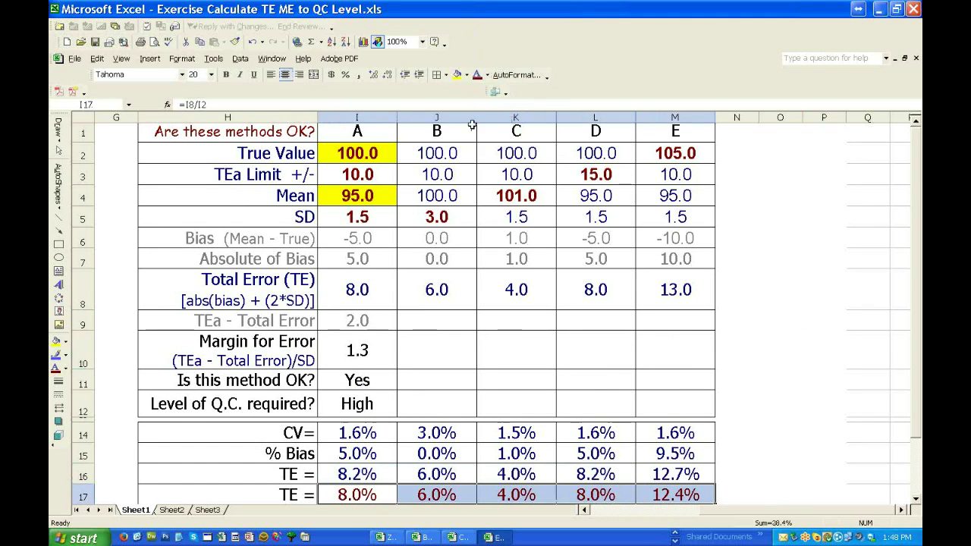
left_click(749, 356)
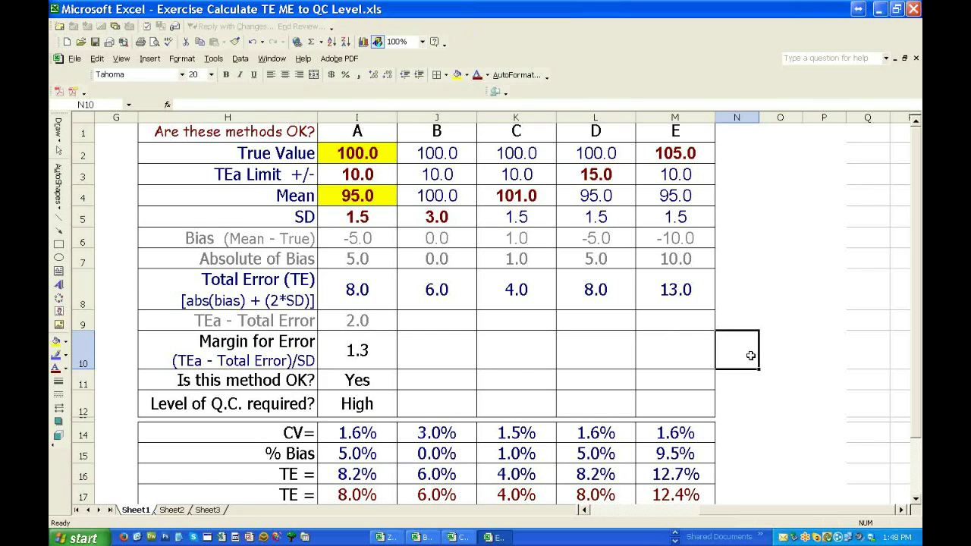
Relabel the first TE row in H16 as "TE as % =".
double_click(299, 476)
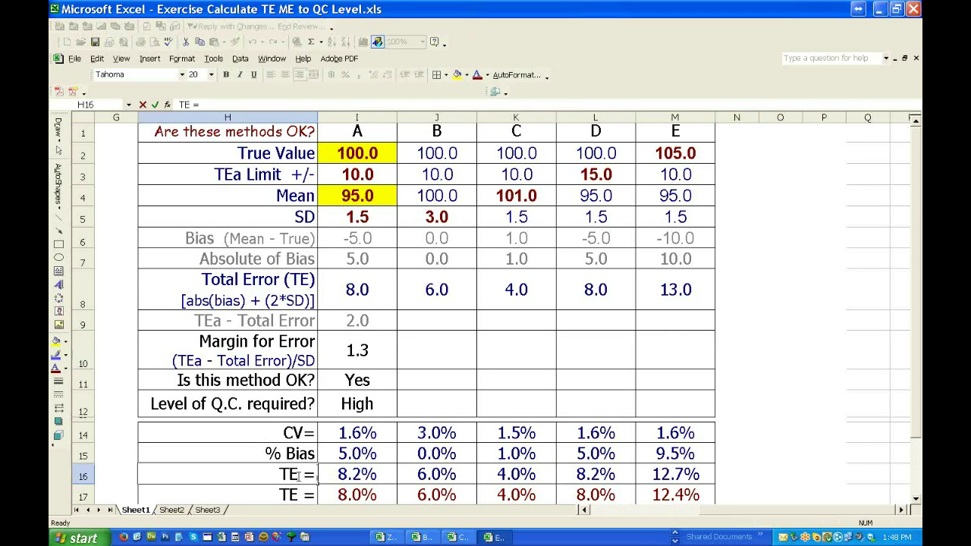
type("a ")
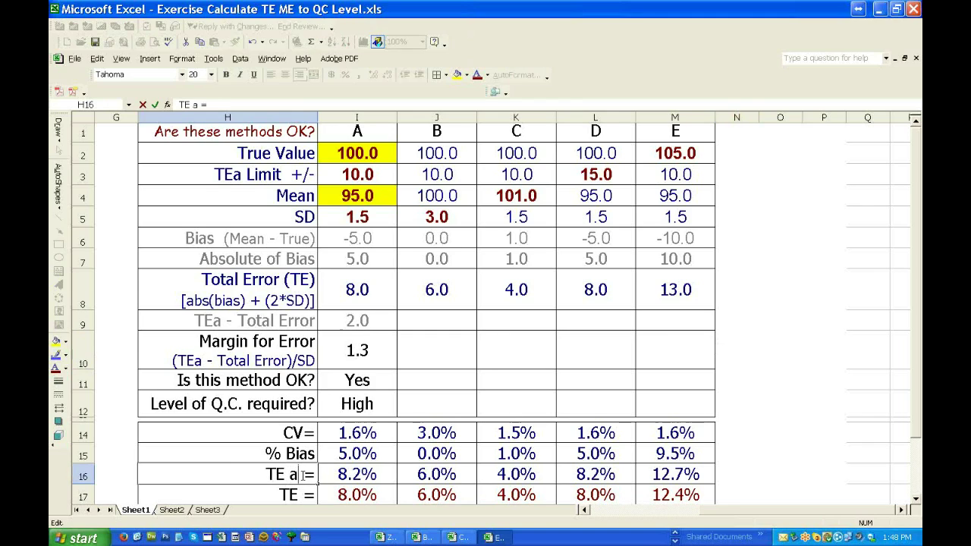
type("s %")
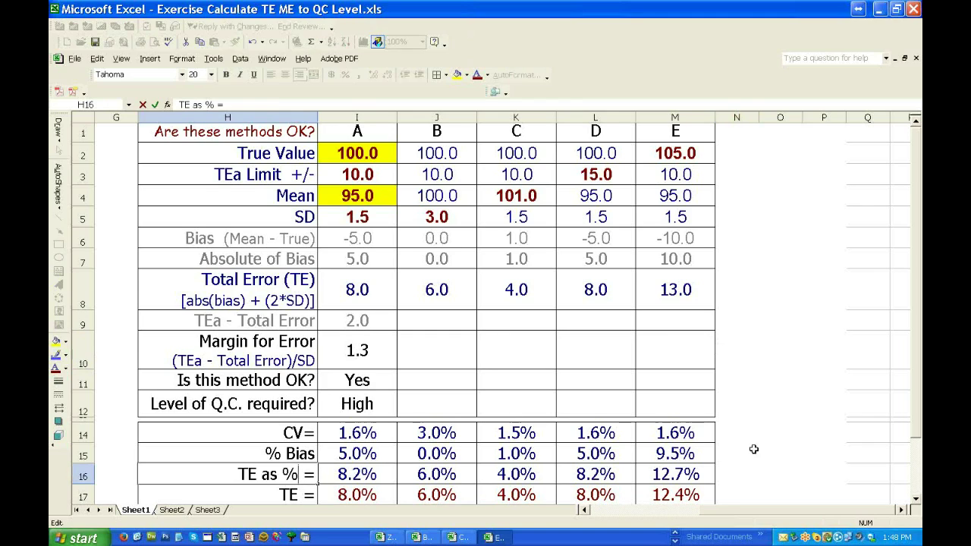
left_click(809, 448)
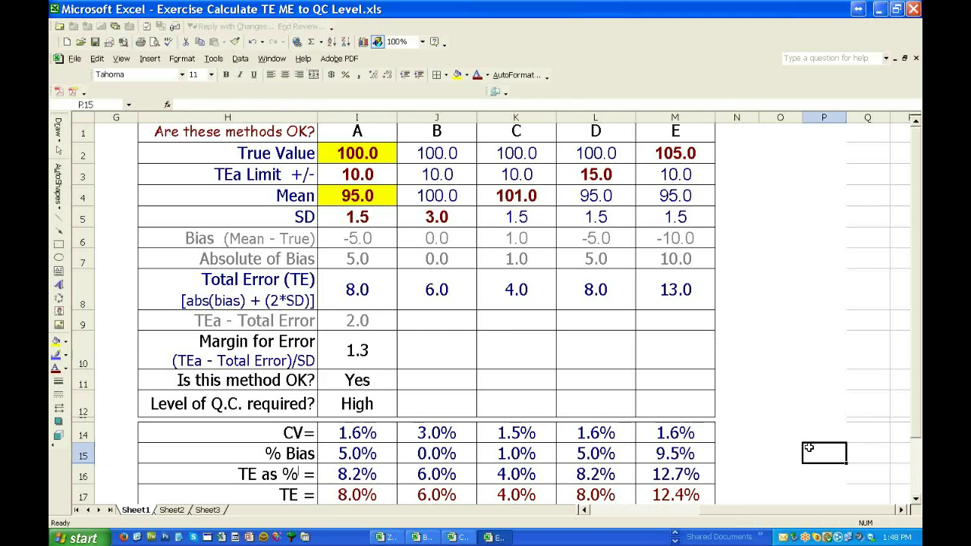
Mark method C's 1.0% bias in K15 with a yellow highlighter stroke, then select K16:K17.
left_click(456, 453)
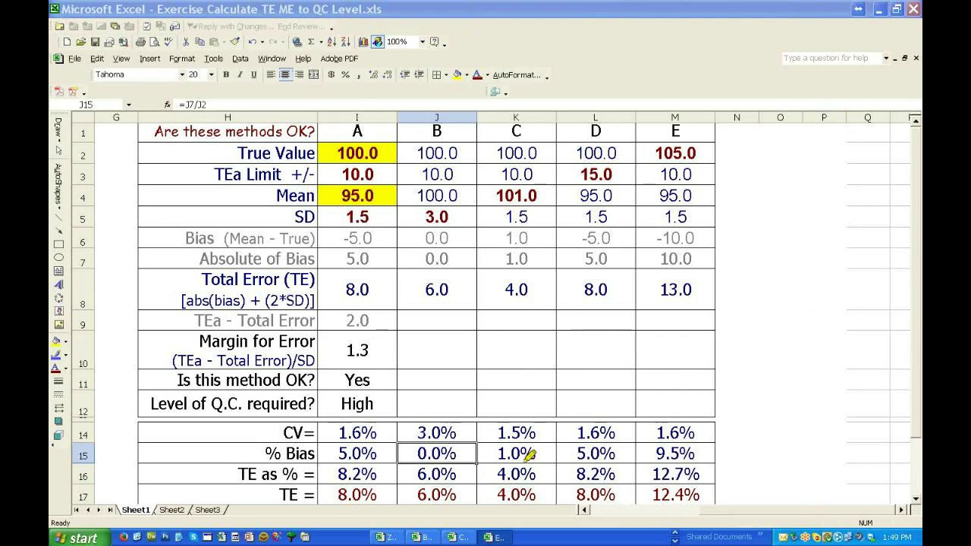
left_click_drag(499, 454, 534, 454)
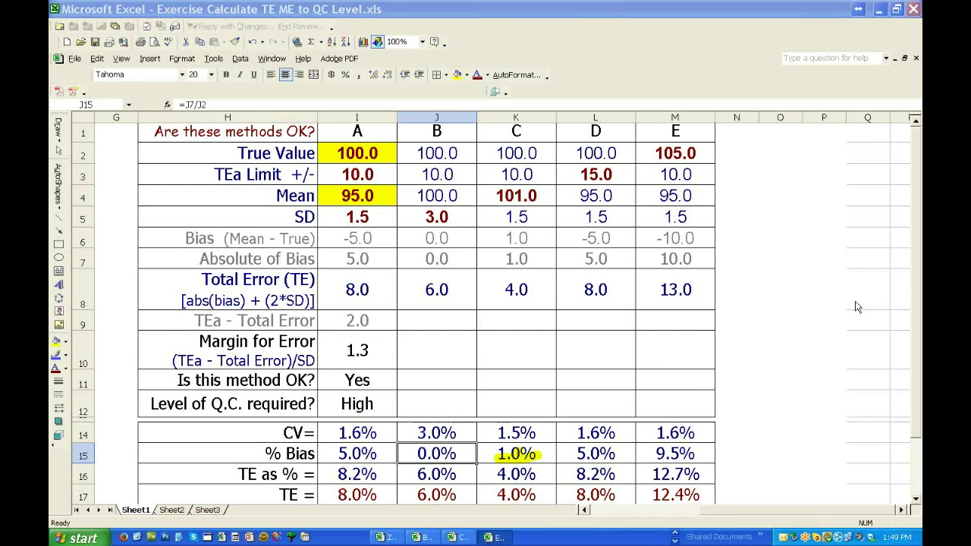
left_click(505, 479)
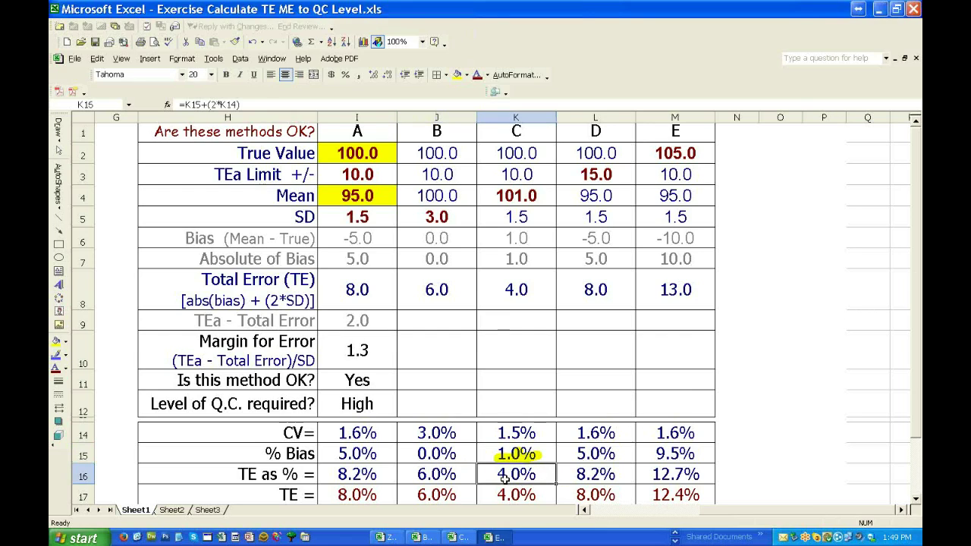
left_click_drag(504, 480, 507, 495)
Adjust K16:K17 decimals so method C's TE values read 3.97% and 4.00%.
left_click(387, 76)
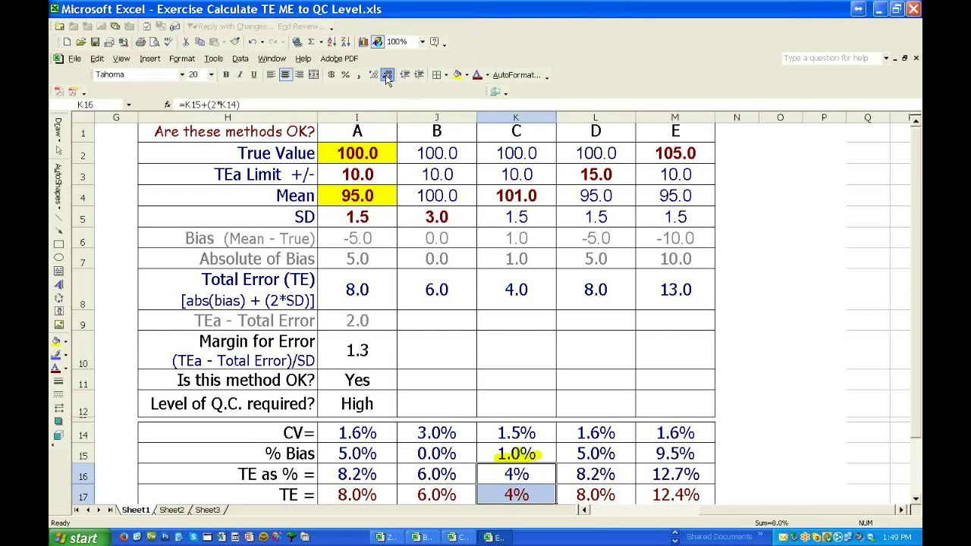
left_click(374, 75)
left_click(375, 75)
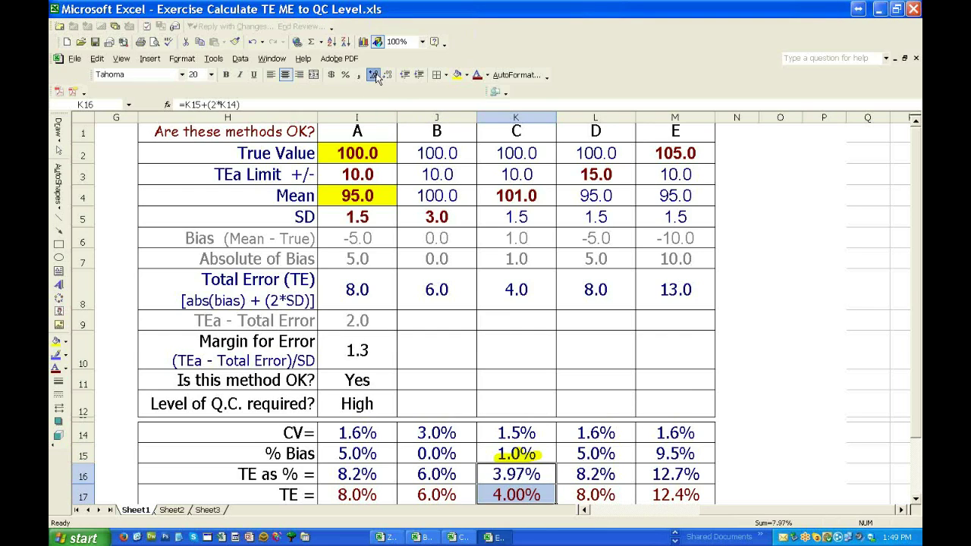
left_click(375, 76)
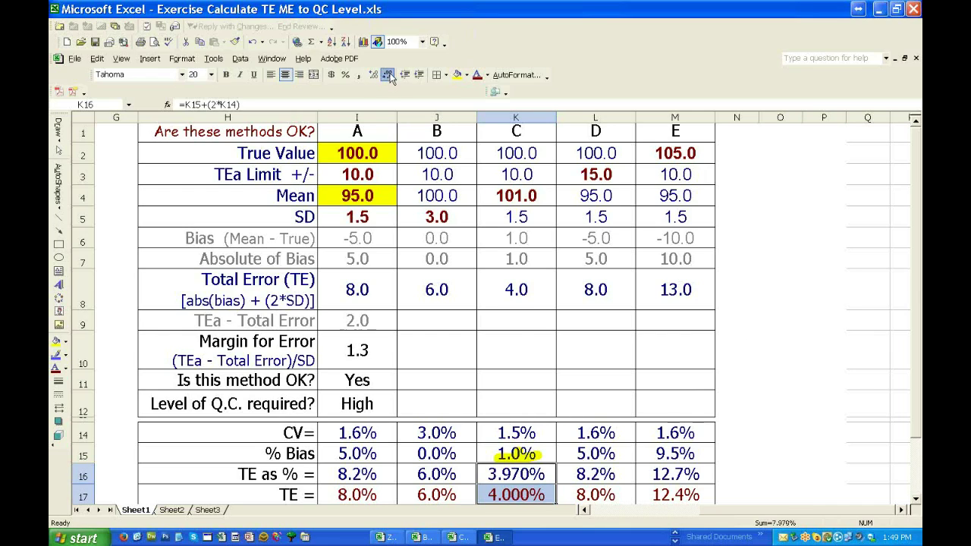
left_click(388, 76)
left_click(831, 458)
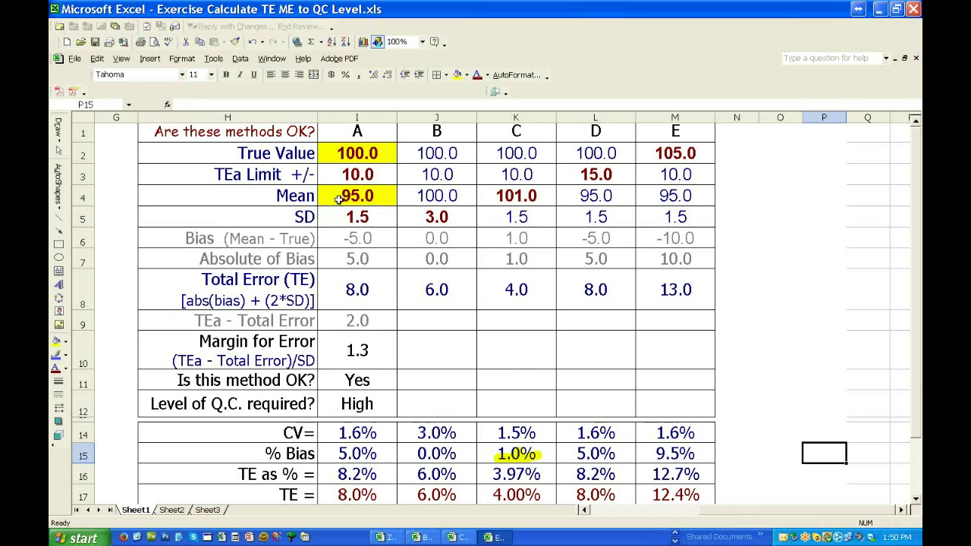
left_click(338, 196)
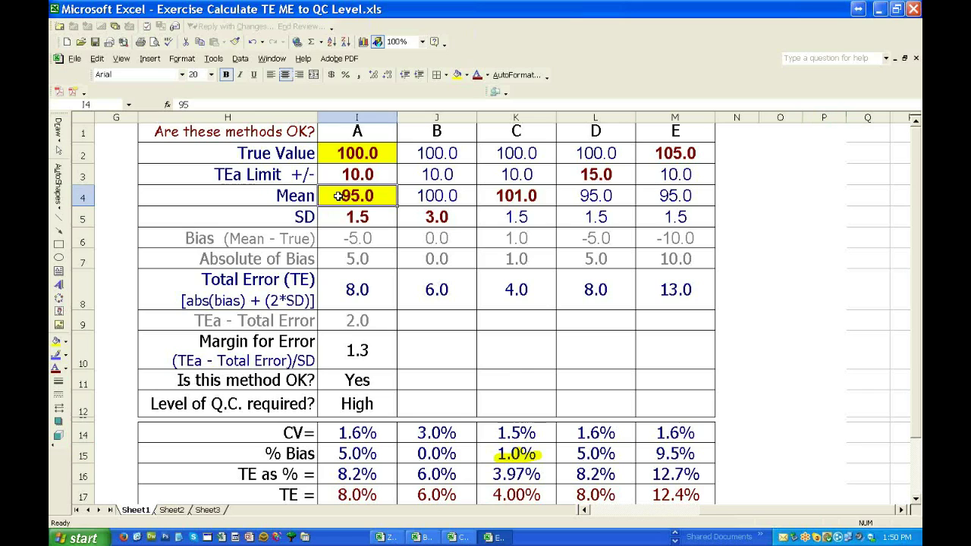
type("100")
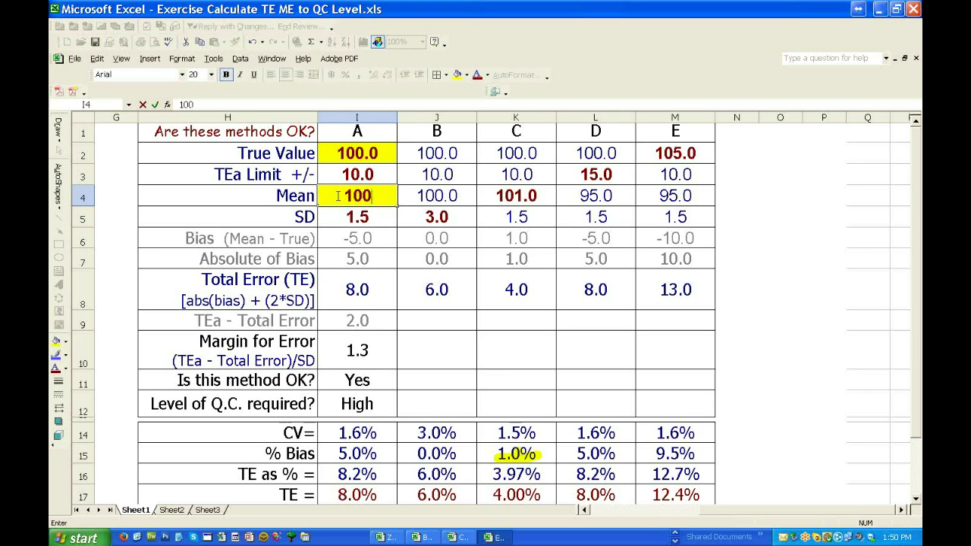
key("Return")
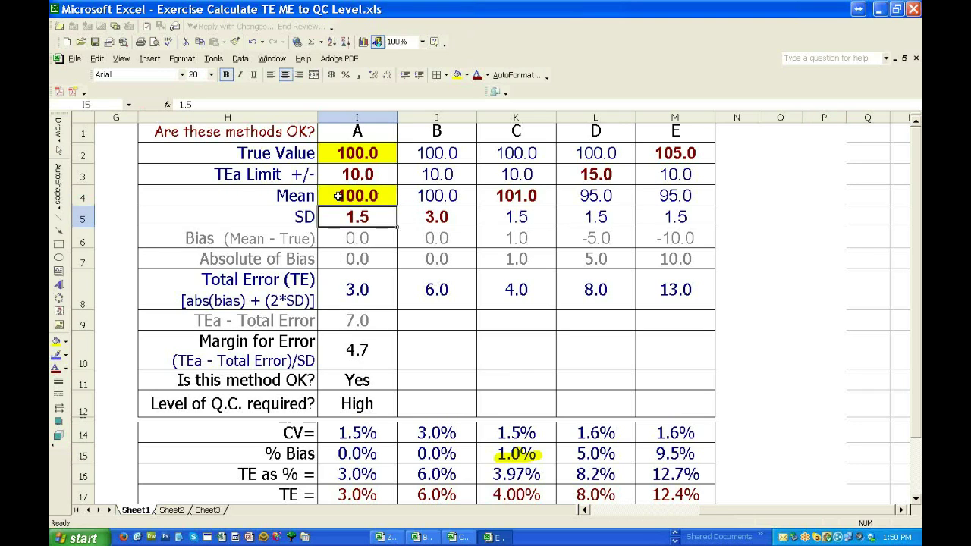
left_click(339, 196)
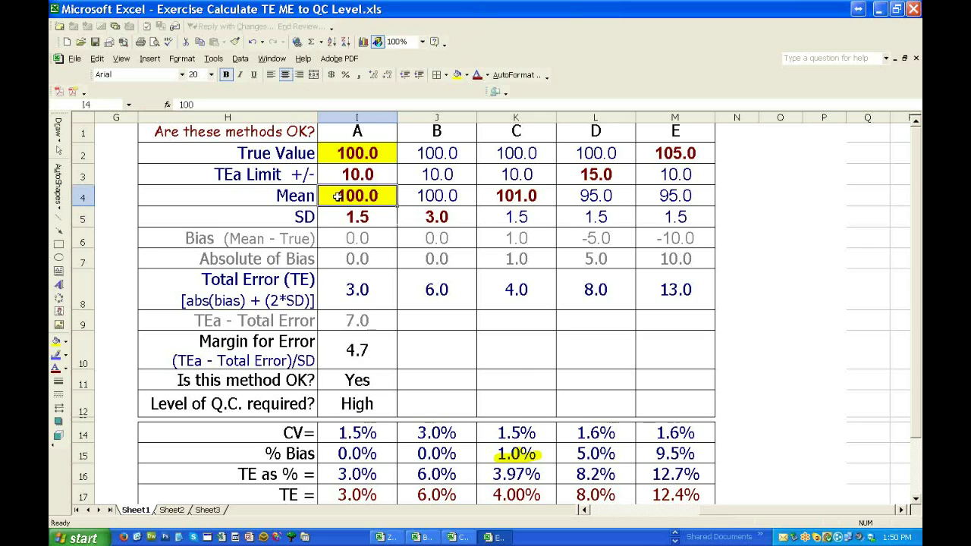
left_click(351, 218)
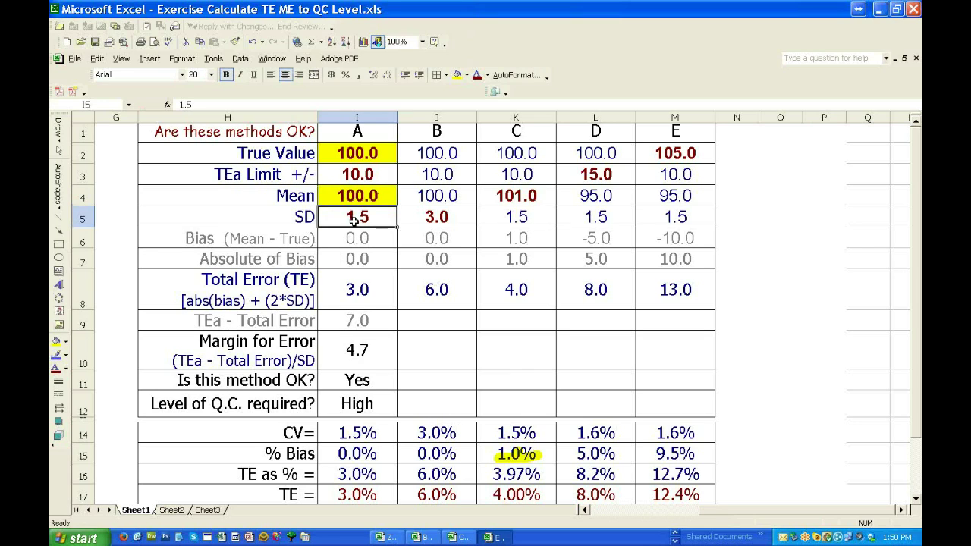
left_click(360, 199)
left_click(361, 217)
left_click(371, 198)
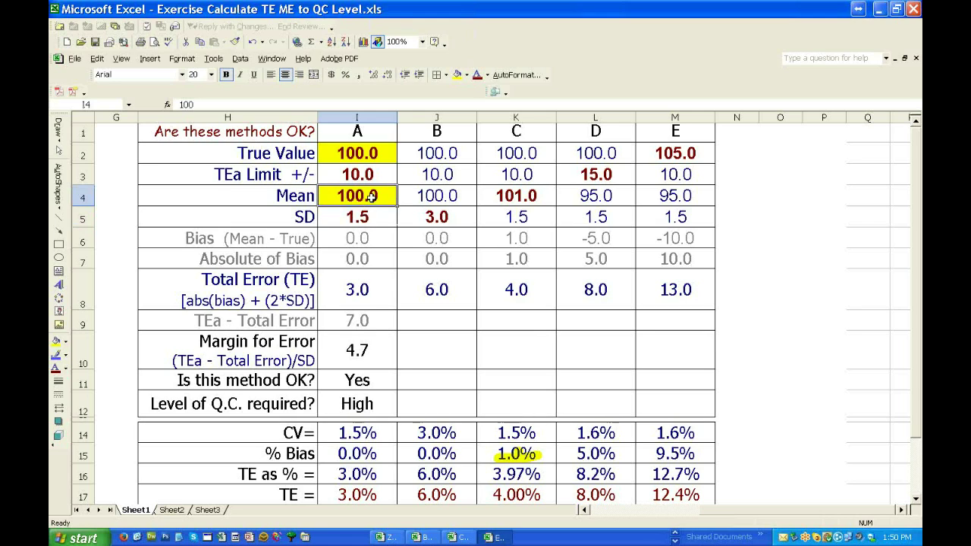
left_click(356, 217)
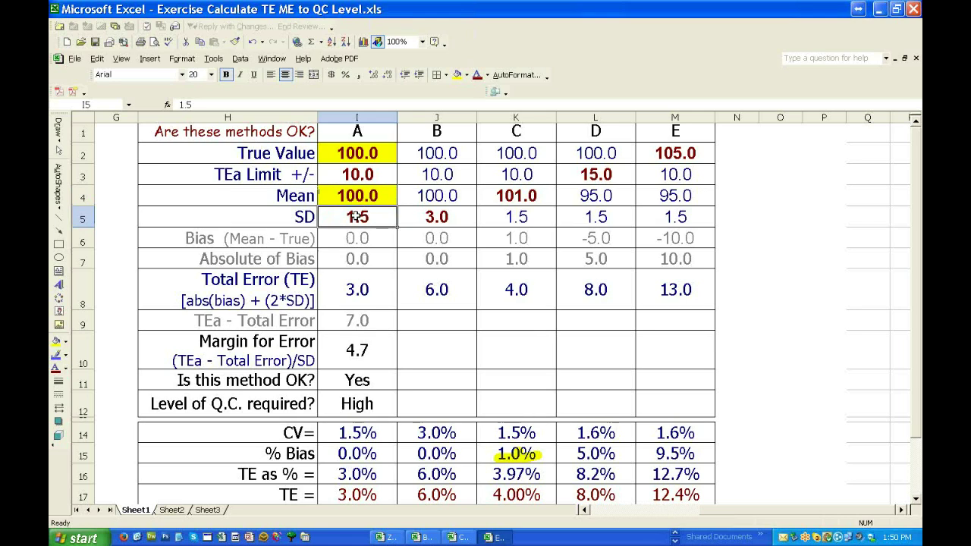
left_click(361, 196)
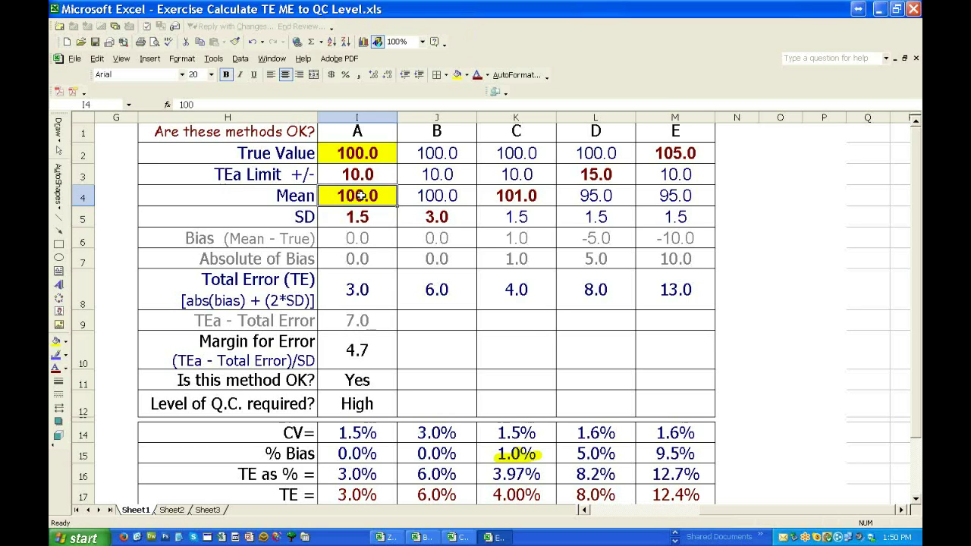
double_click(362, 196)
key("BackSpace")
key("BackSpace")
key("BackSpace")
type("95")
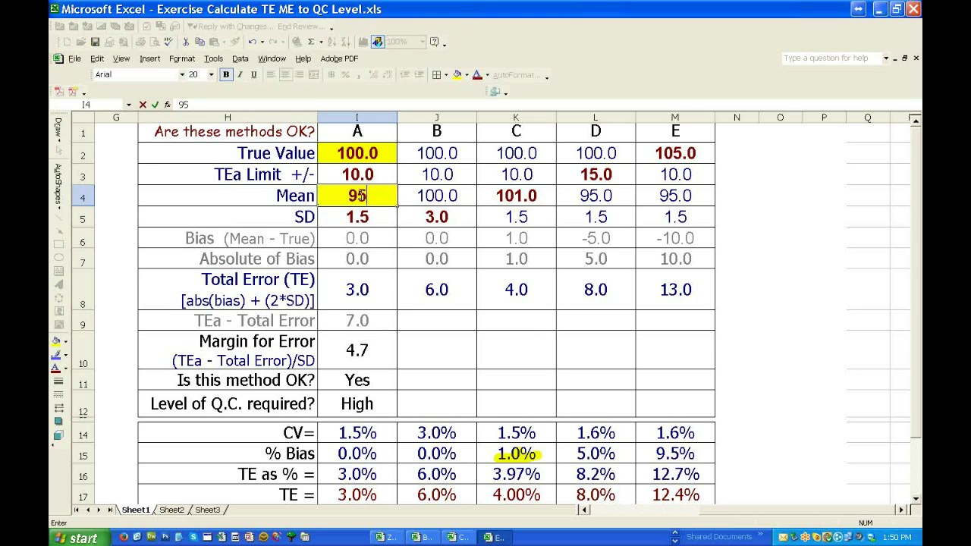
key("Return")
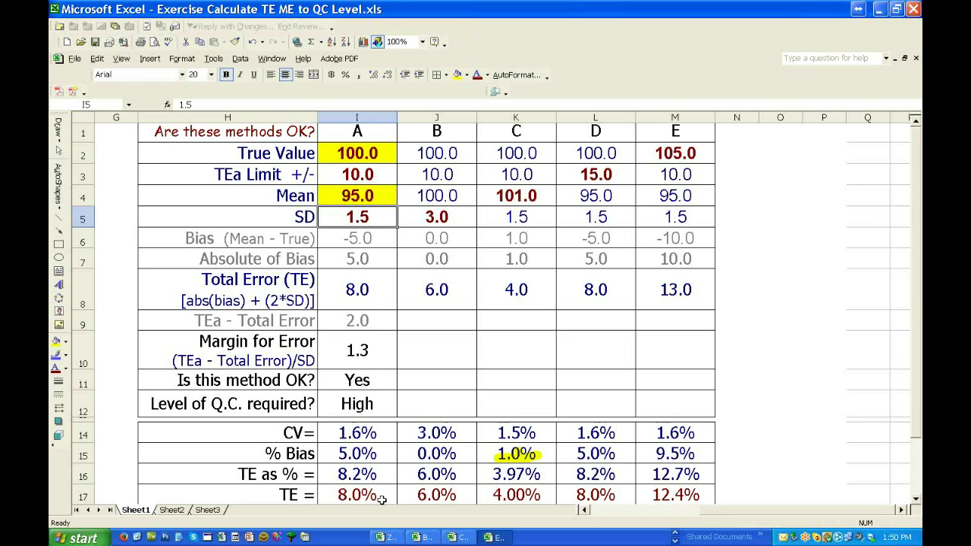
left_click(291, 494)
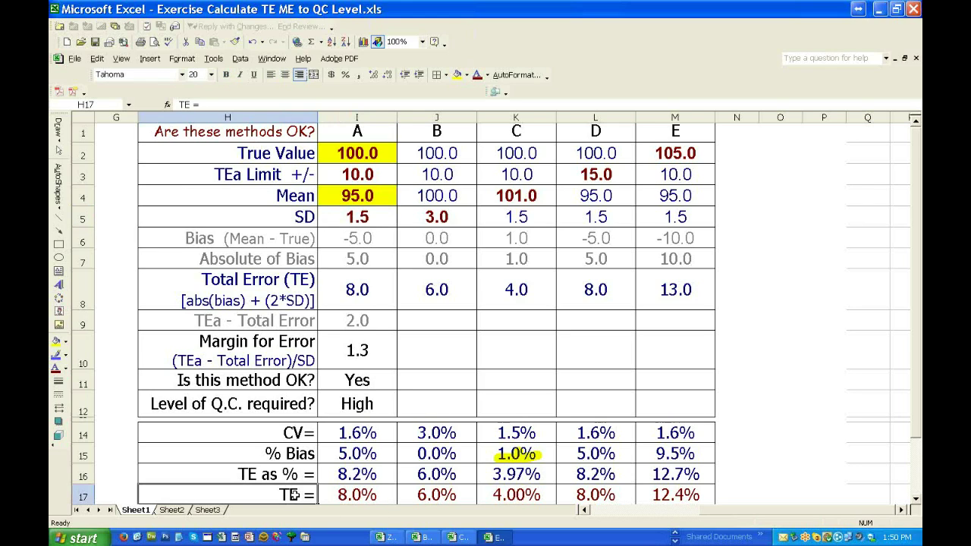
double_click(306, 497)
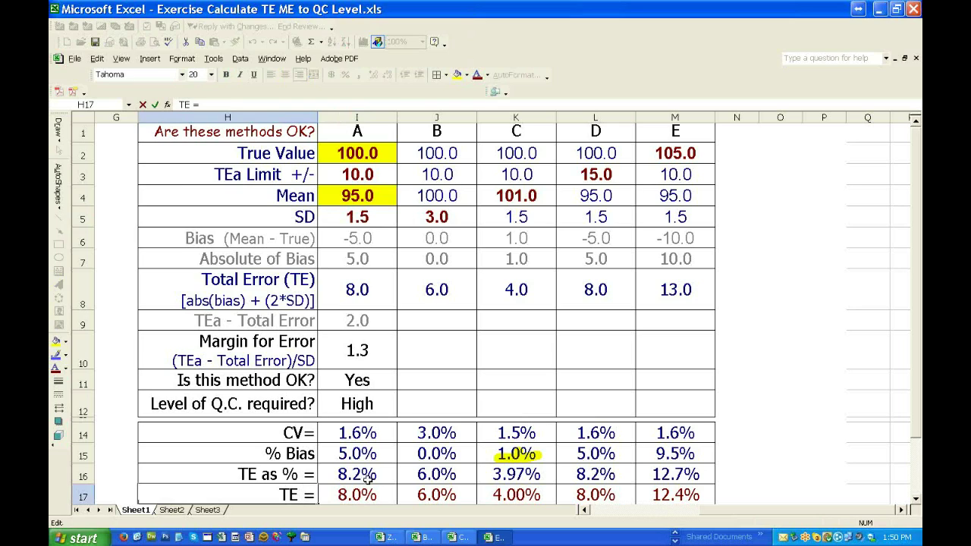
left_click(365, 474)
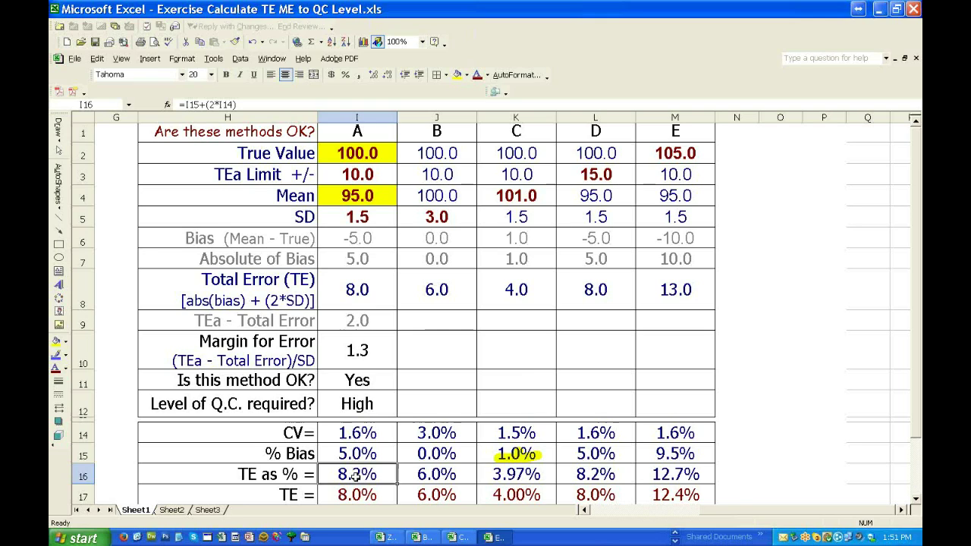
left_click(363, 293)
left_click(364, 496)
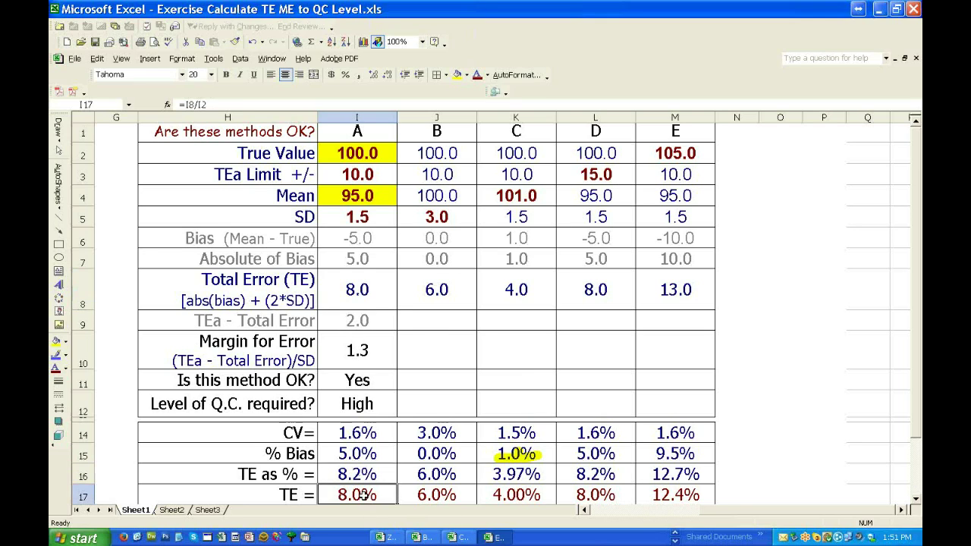
left_click(779, 485)
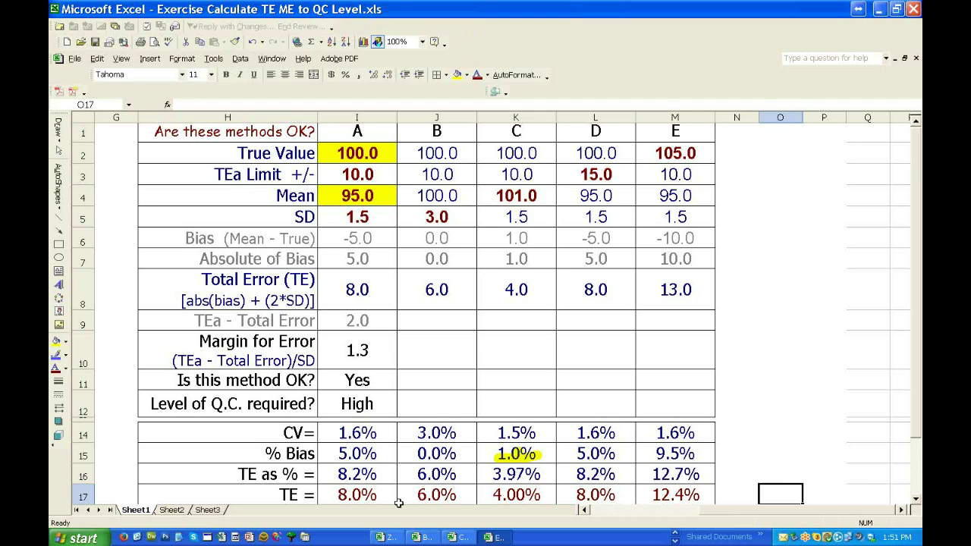
Change the H16 label from "TE as % =" to "TE calc'd from % =".
left_click(269, 476)
double_click(269, 476)
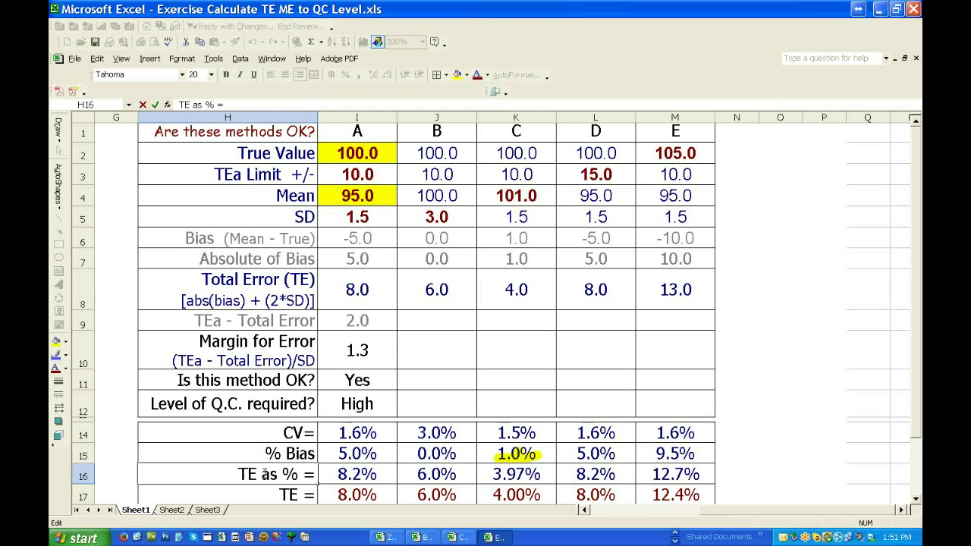
double_click(269, 475)
type("calc's")
key("BackSpace")
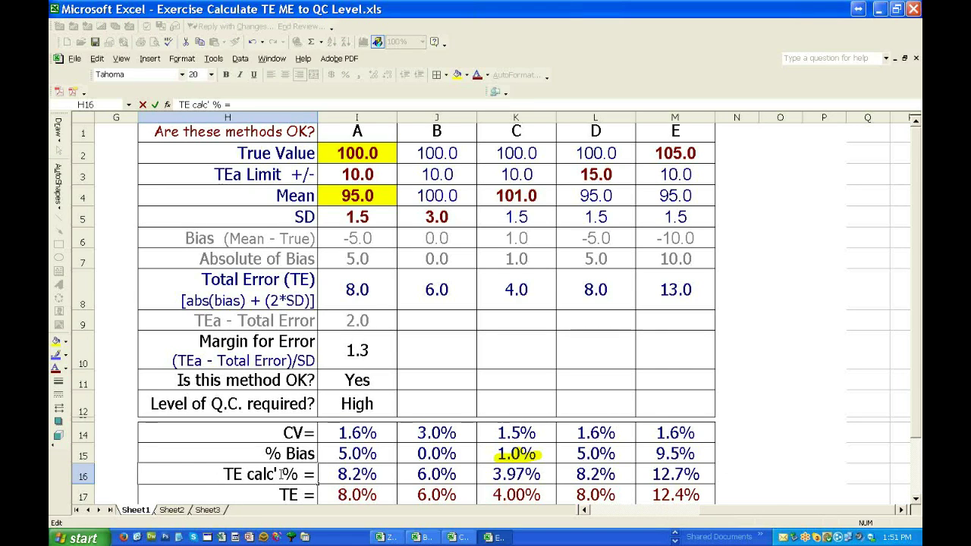
type("d")
type(" from")
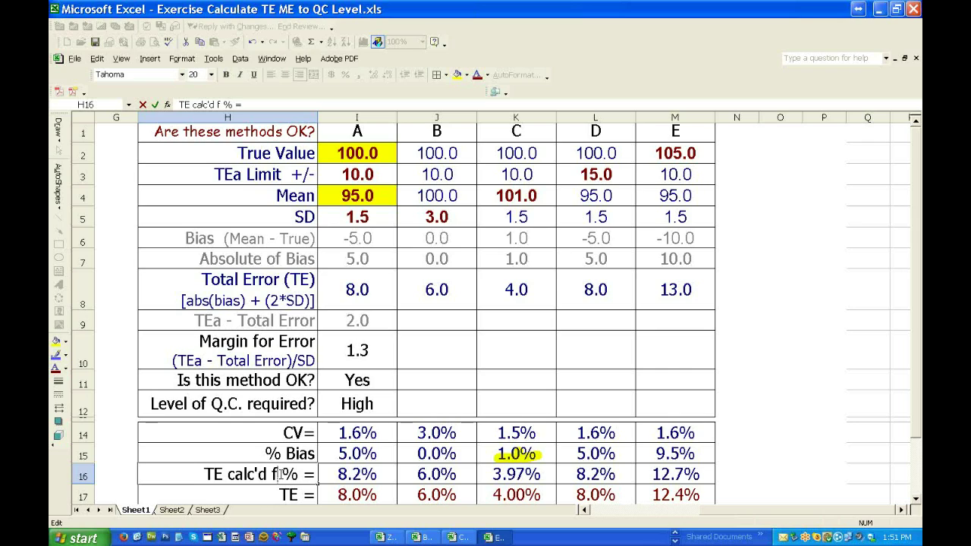
left_click(828, 434)
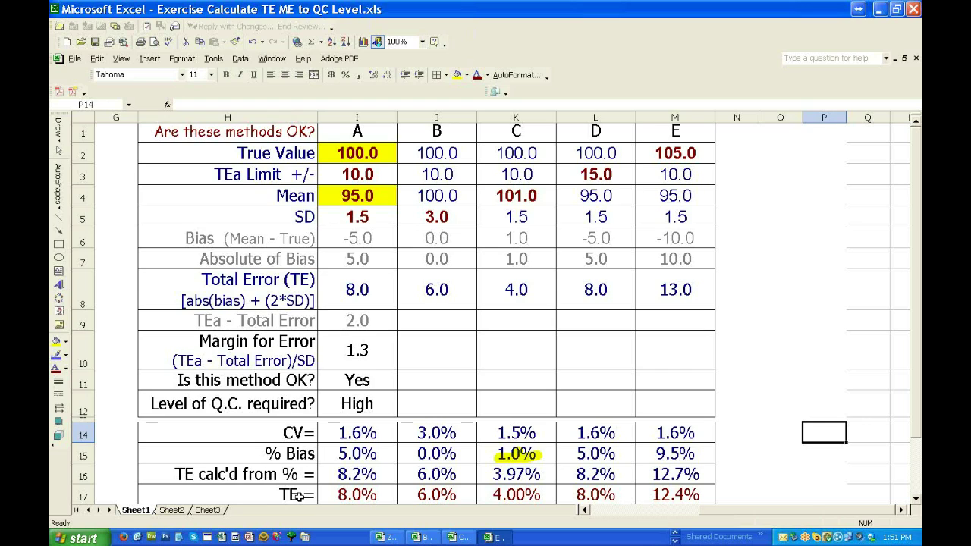
Shrink spacer row 13 to 3.75, then review method A's TE calc'd from % and Total Error formulas.
left_click_drag(83, 420, 82, 416)
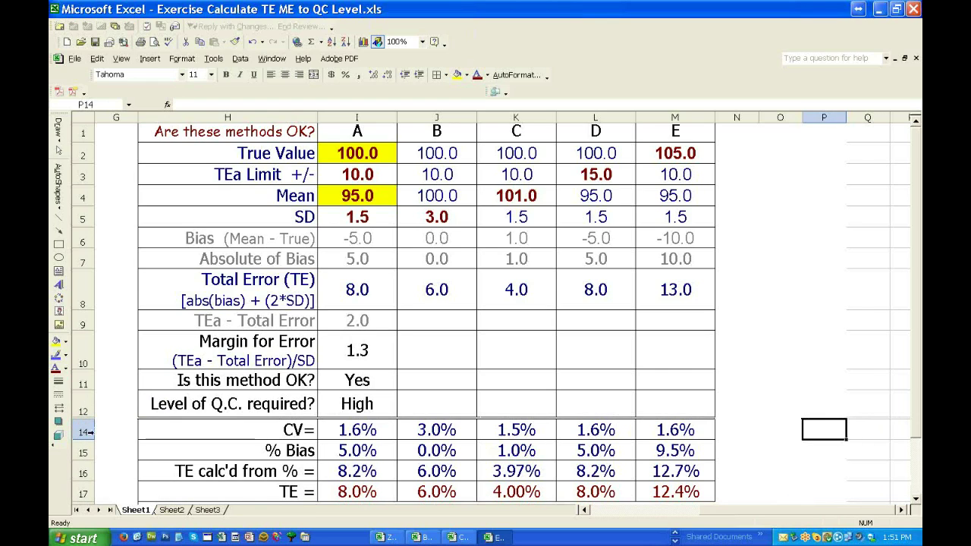
left_click(737, 470)
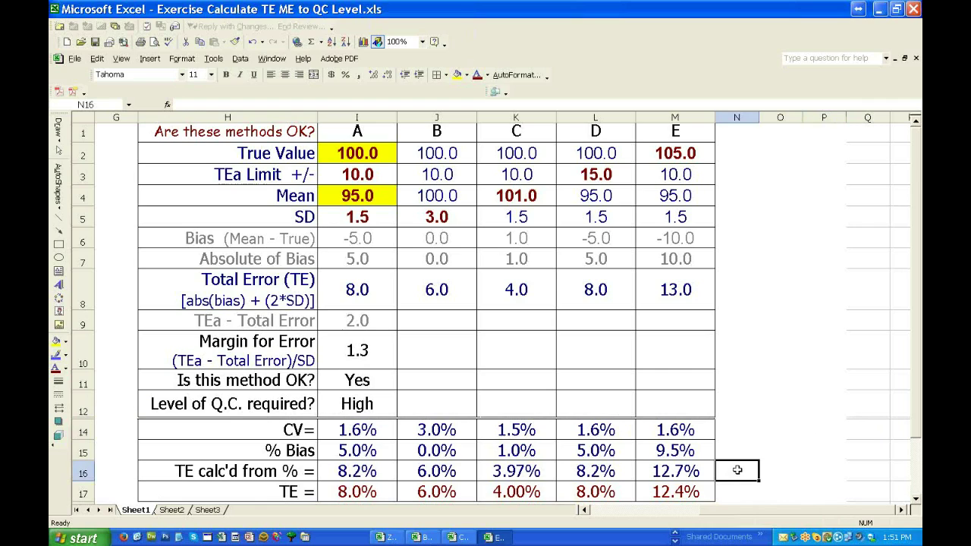
left_click(365, 472)
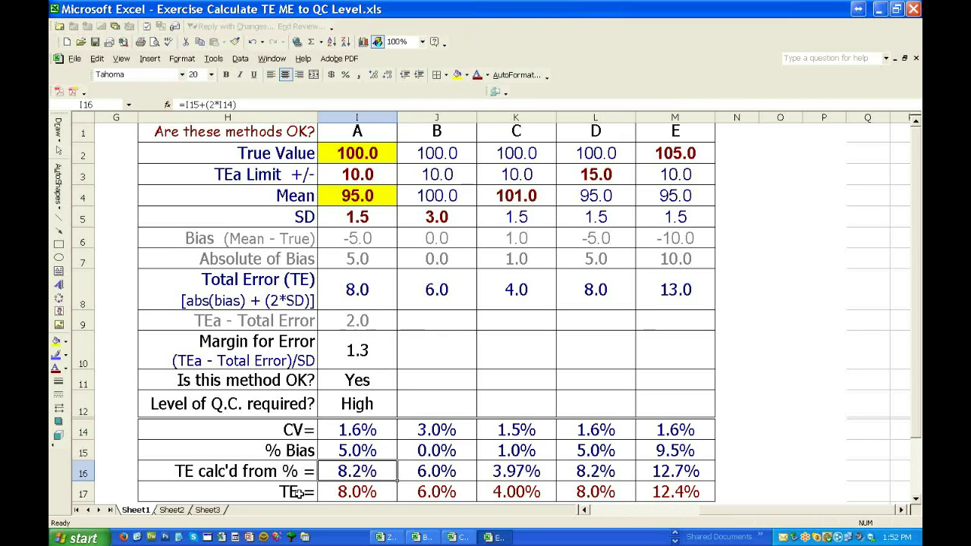
left_click(823, 454)
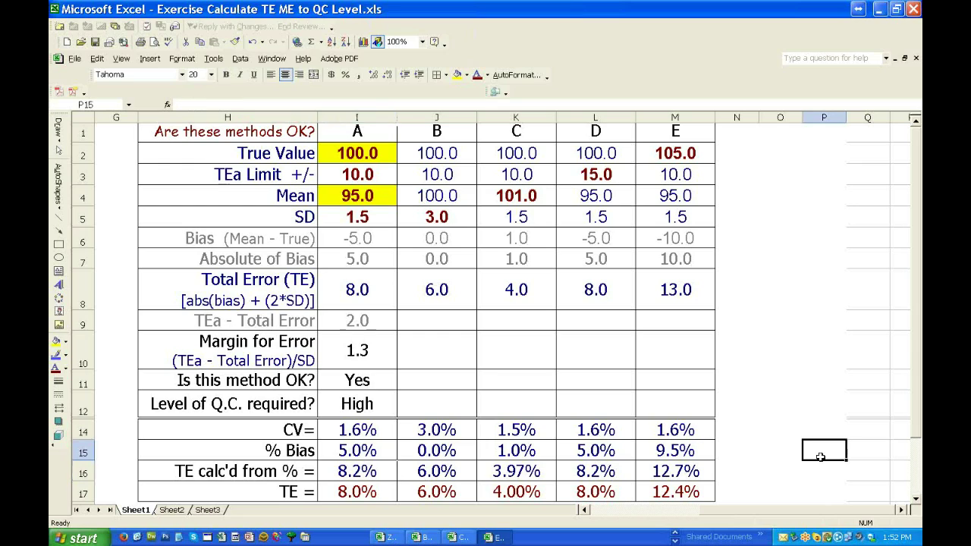
left_click(243, 290)
left_click(375, 287)
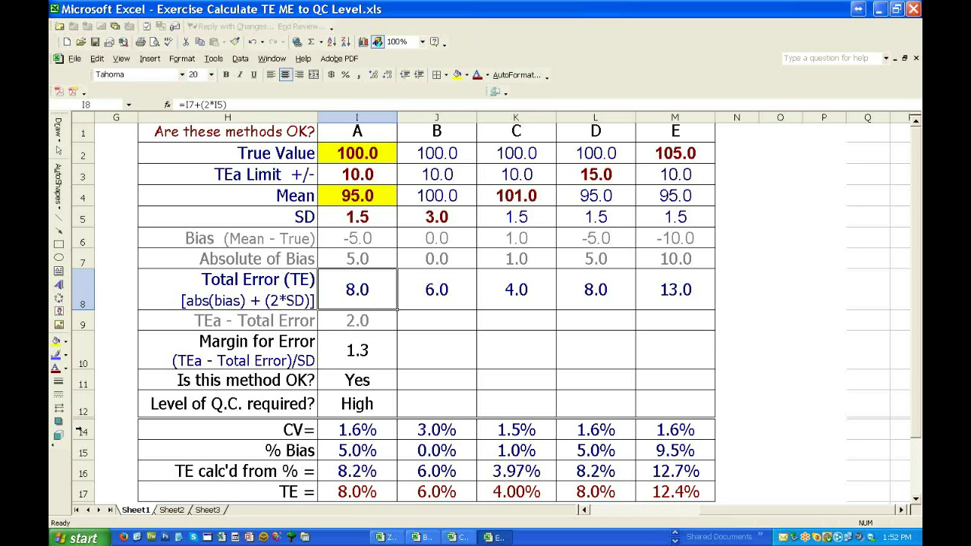
left_click_drag(79, 430, 79, 471)
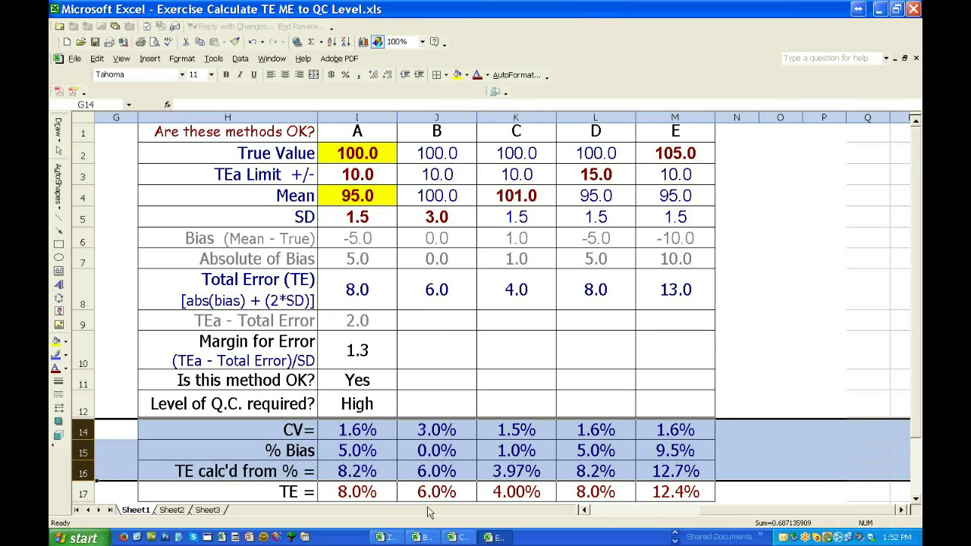
left_click(86, 472)
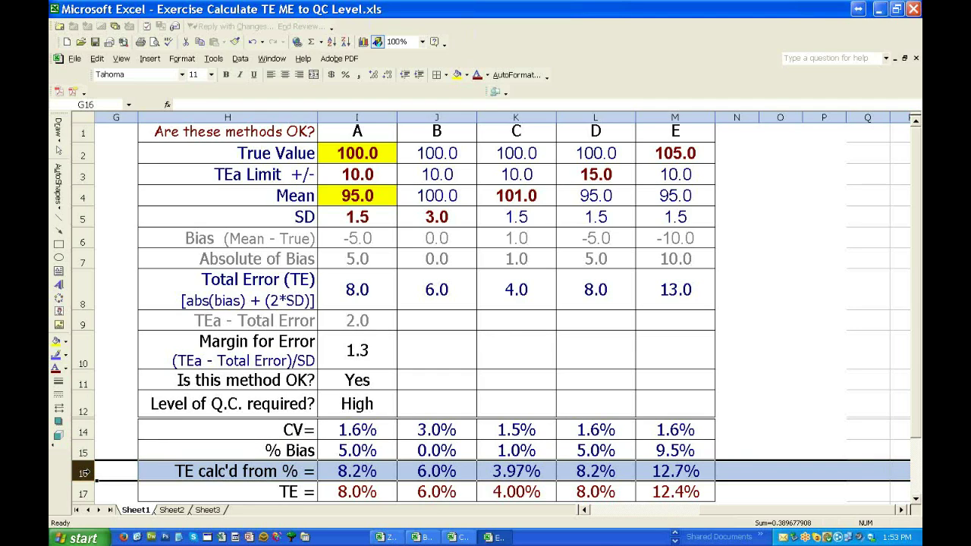
left_click(740, 449)
left_click(737, 429)
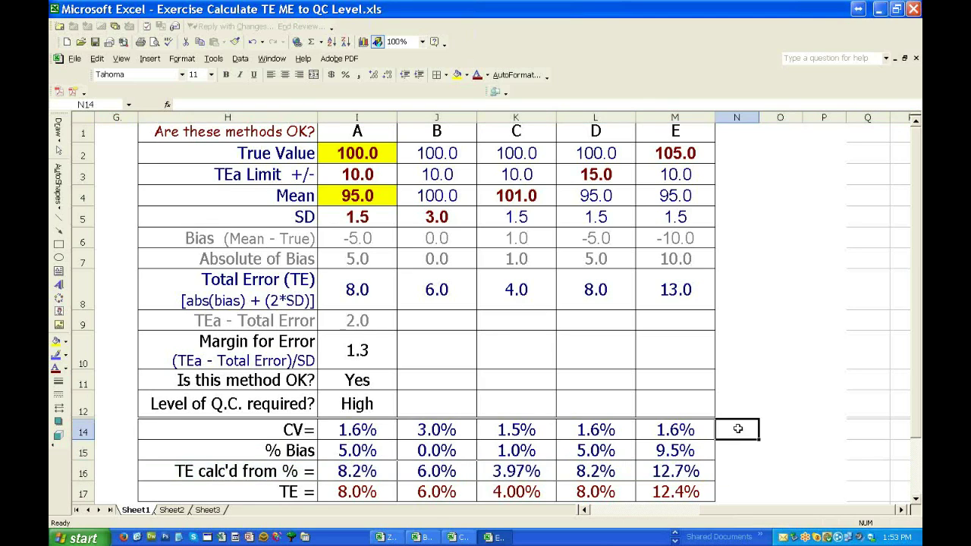